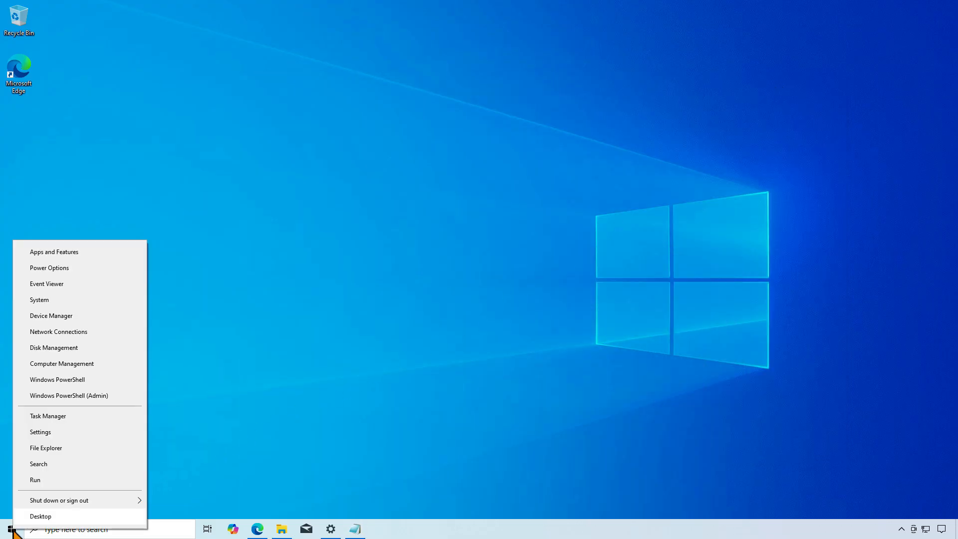
- Open Windows PowerShell as administrator and paste the copied script that checks MDM registration and ends with $Win32::UnregisterDeviceWithManagement(0)
left_click(118, 396)
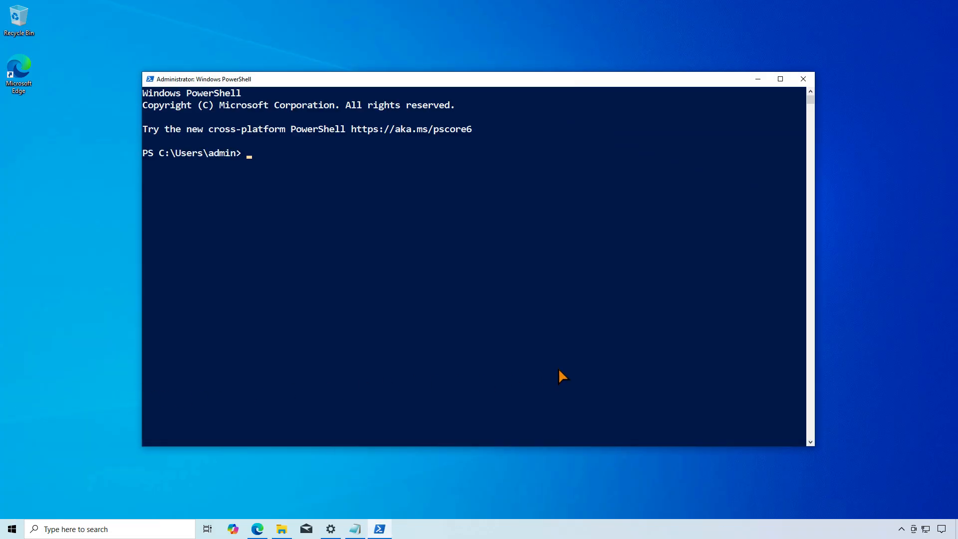
right_click(558, 371)
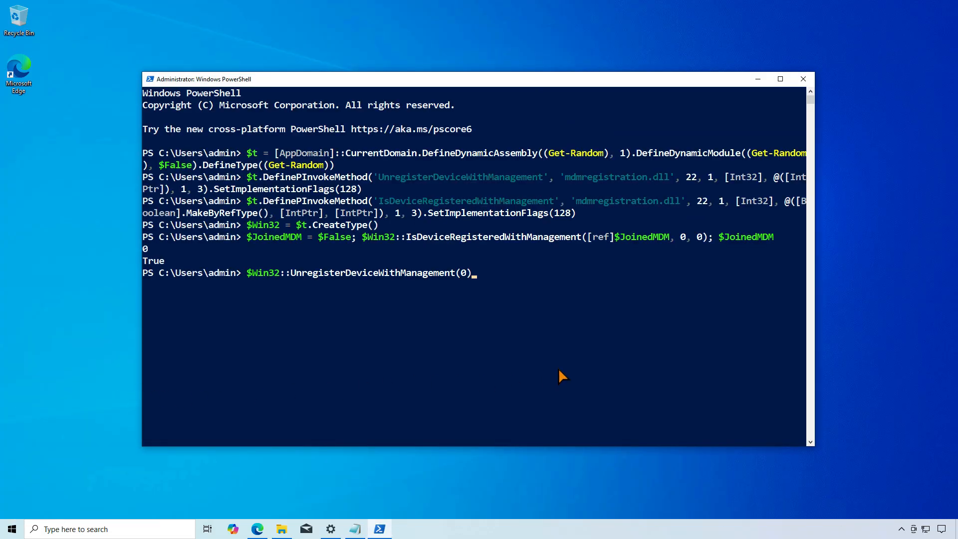
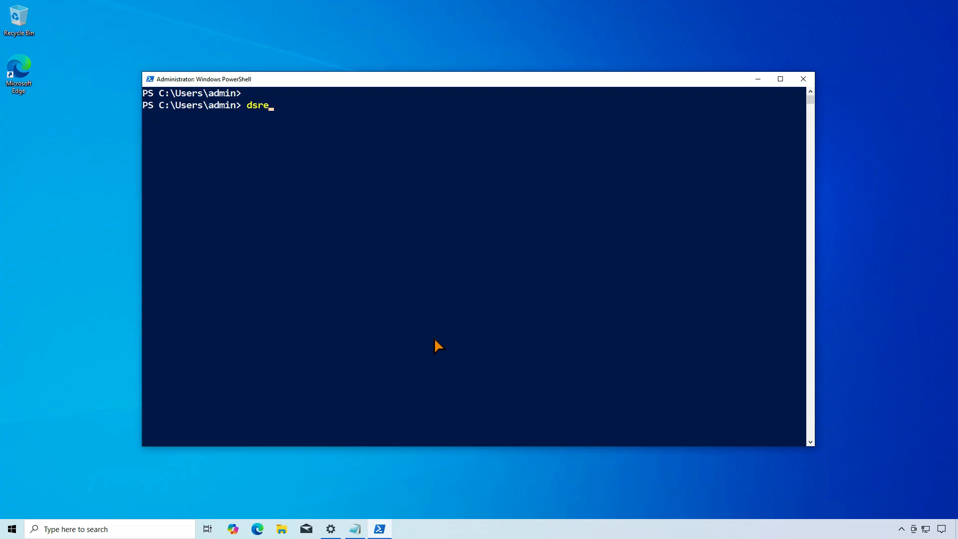
- Run dsregcmd /status in PowerShell and examine the join values in the Device State section
type("status")
key("Return")
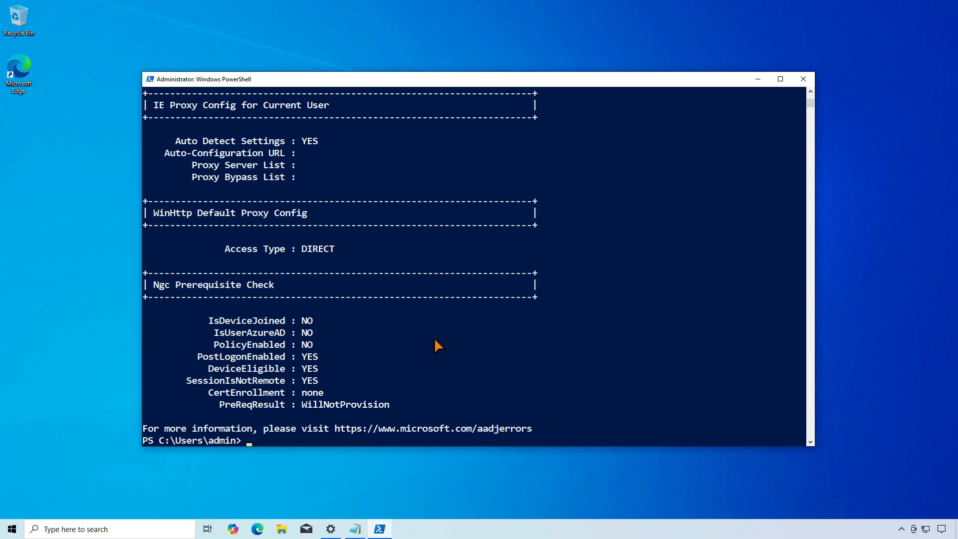
scroll(434, 344, "up", 10)
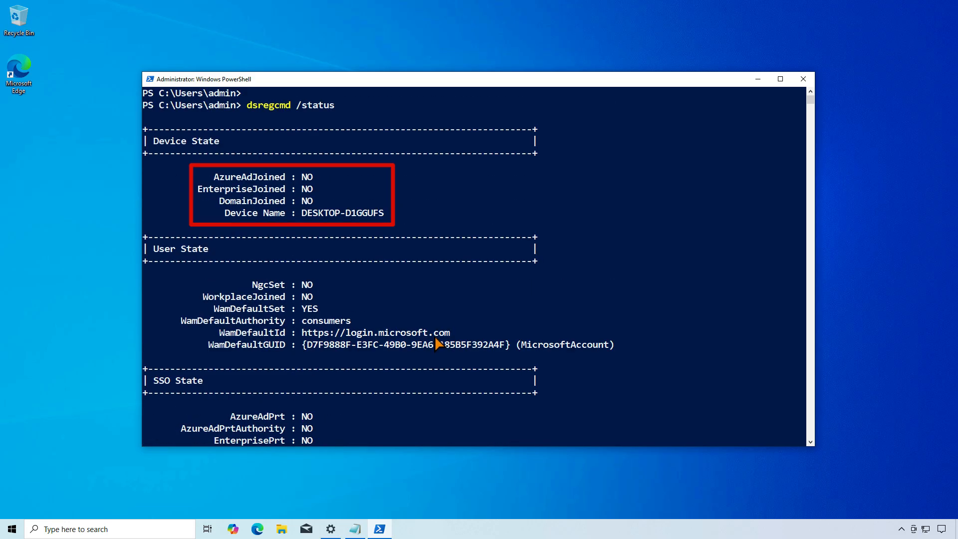
key("super+d")
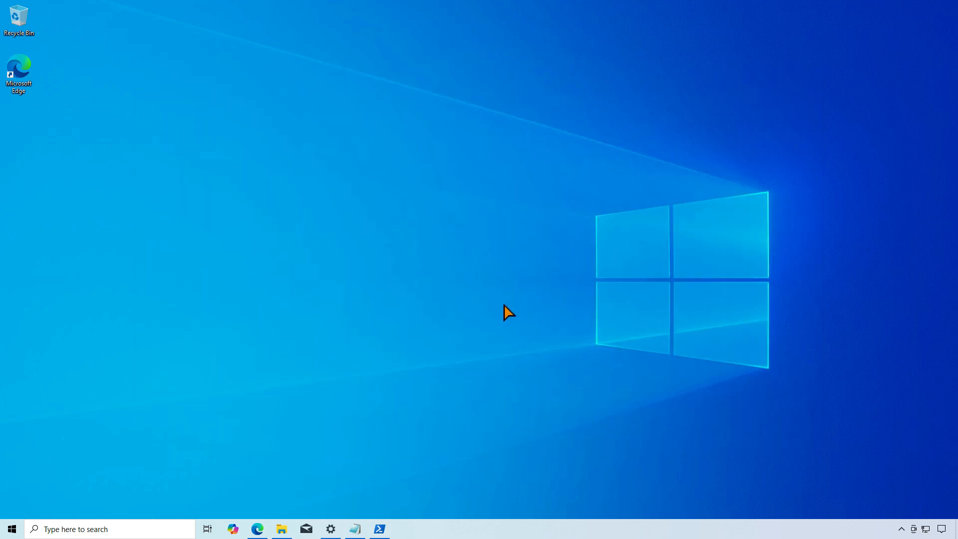
- Look in the Windows Settings account options for any connected work or school account
right_click(23, 530)
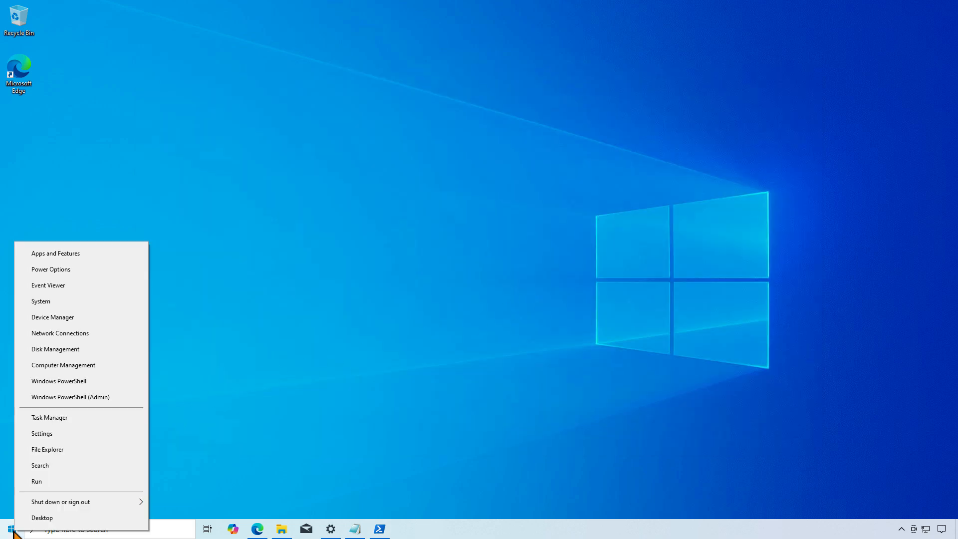
left_click(68, 445)
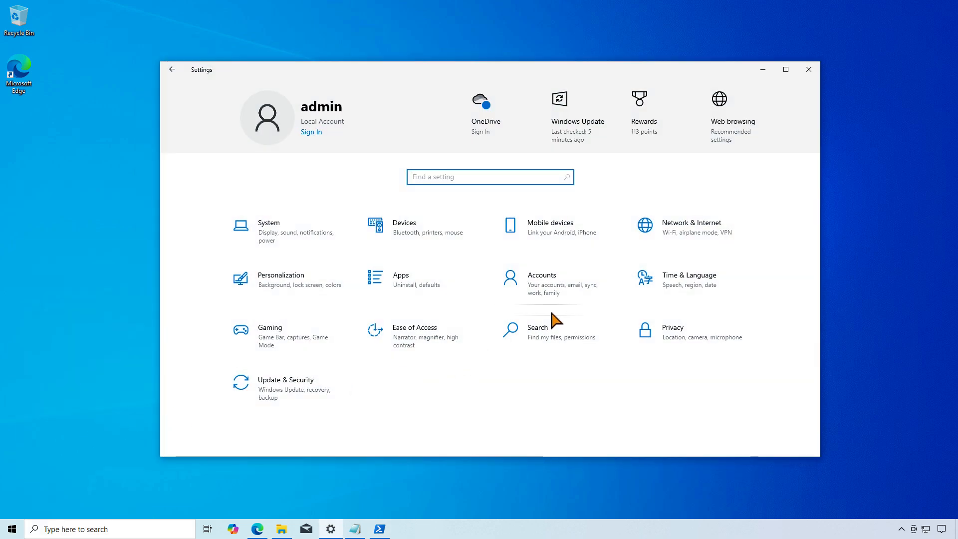
left_click(588, 292)
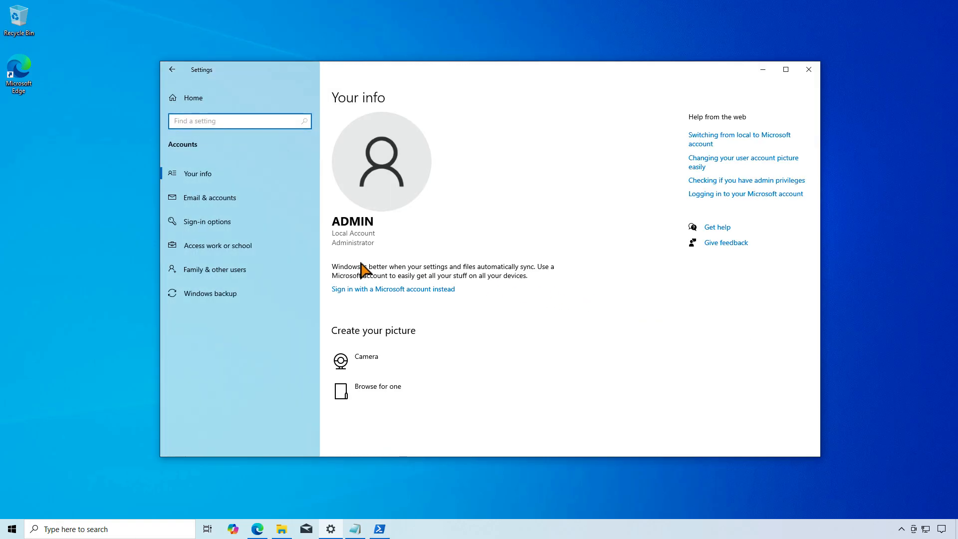
left_click(270, 249)
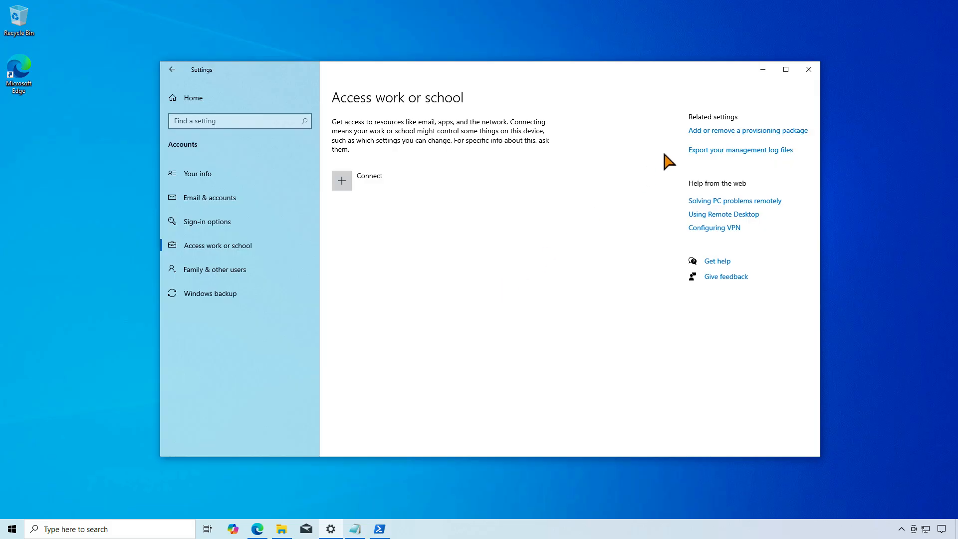
left_click(762, 70)
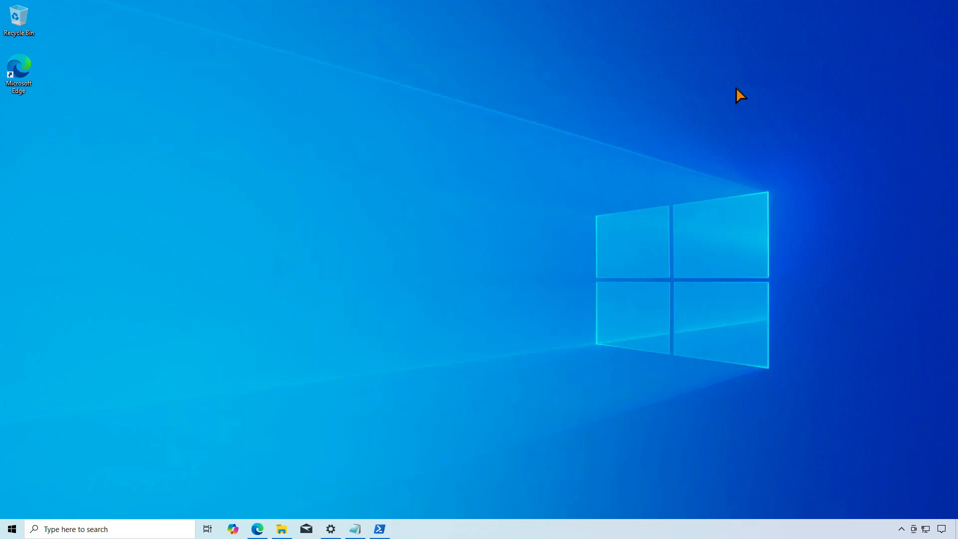
- Switch to Microsoft Edge and examine its organization management page and the applied policies on edge://policy
left_click(258, 530)
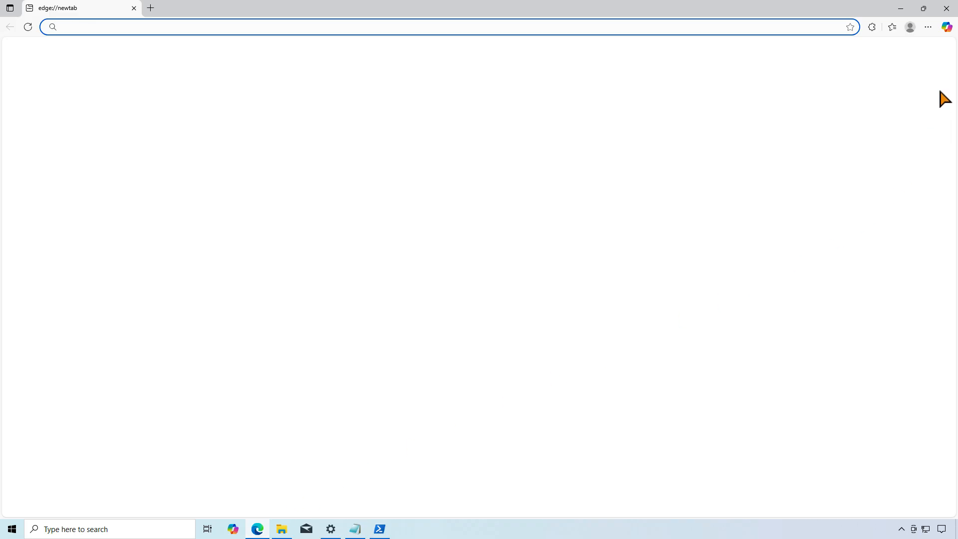
left_click(927, 27)
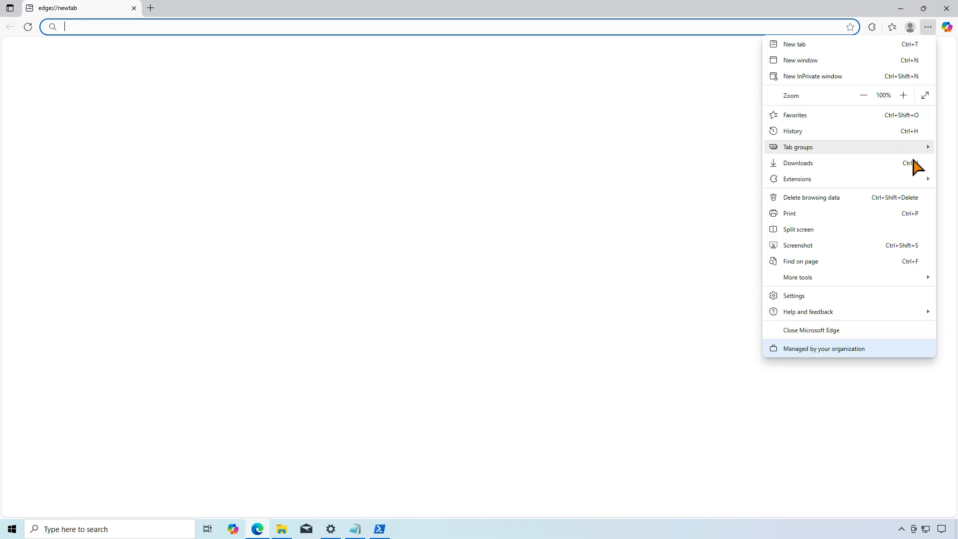
left_click(886, 347)
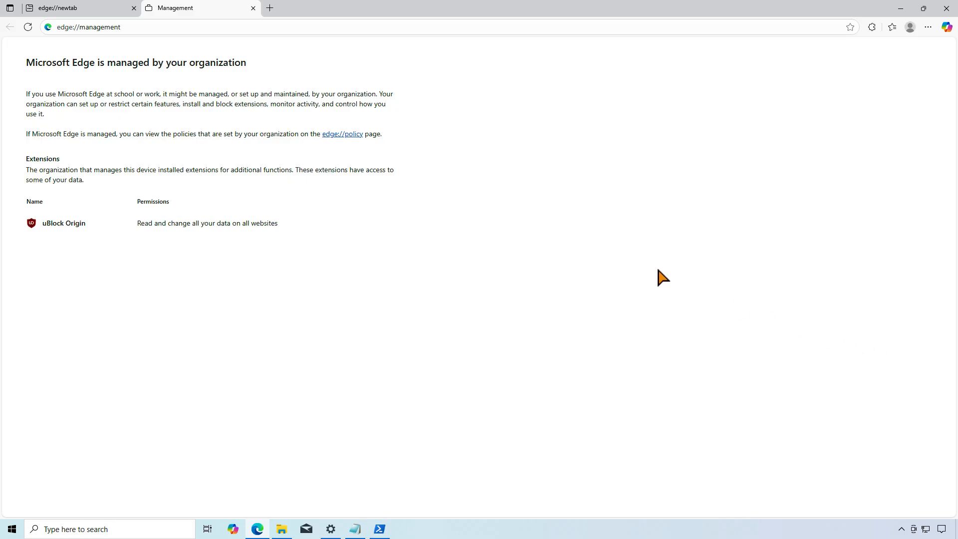
left_click(354, 133)
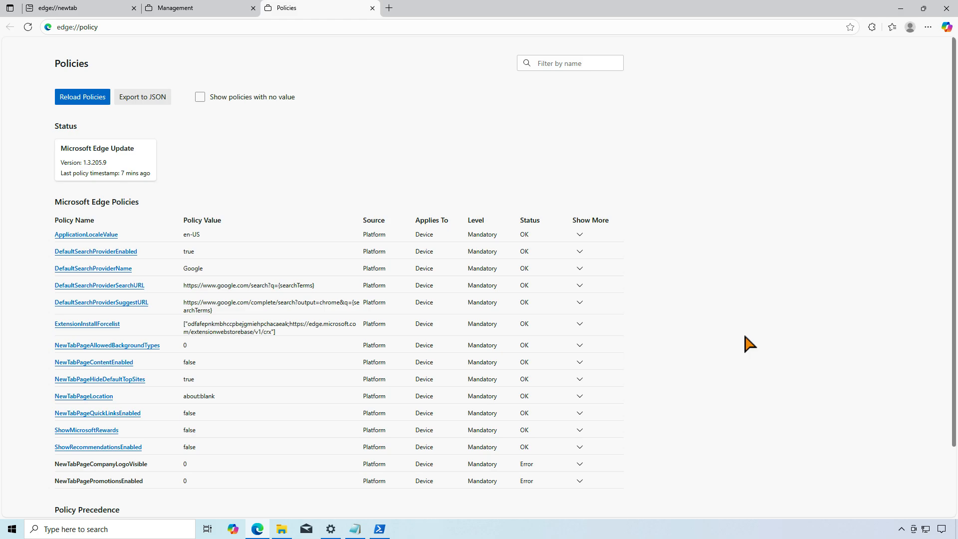
left_click(900, 9)
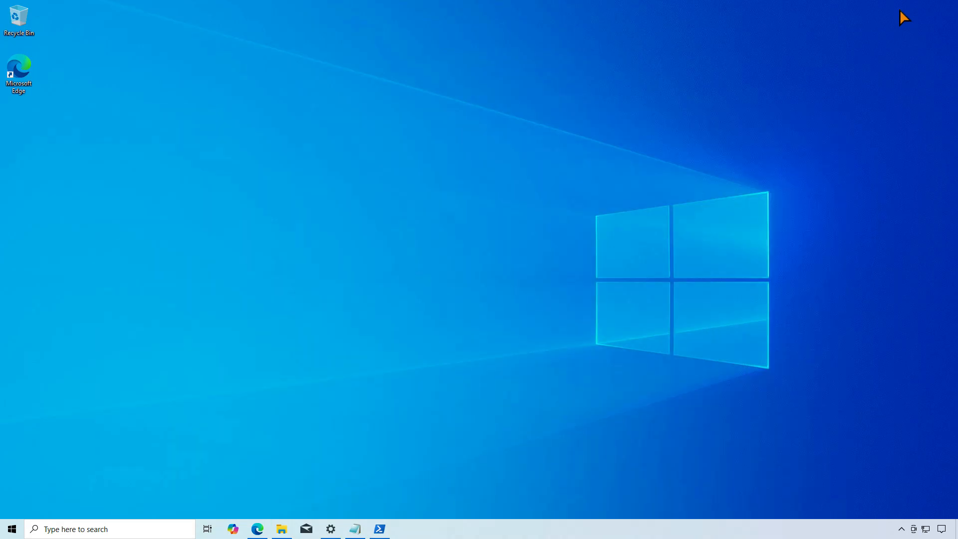
- Search Windows for regedit and open Registry Editor
left_click(167, 530)
type("reged")
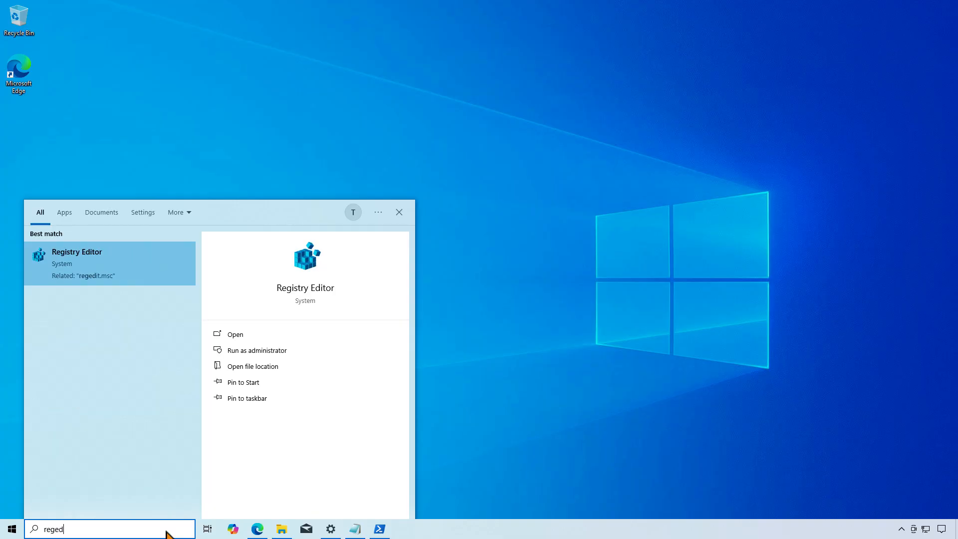
key("Return")
type("regedit")
left_click(145, 272)
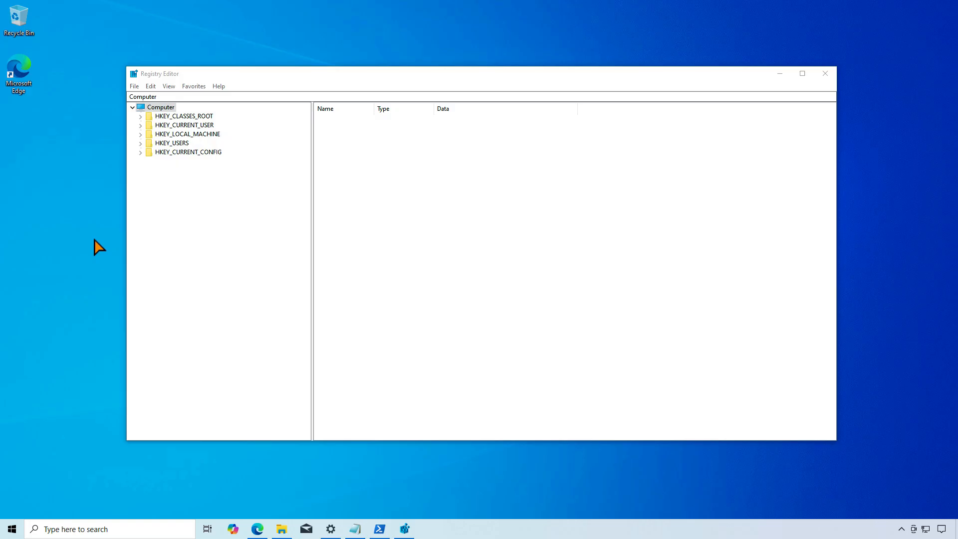
- Go to HKEY_LOCAL_MACHINE\SOFTWARE\Microsoft\Enrollments and select the FFFFFFFF-FFFF-FFFF-FFFF-FFFFFFFFFFFF key
double_click(205, 134)
double_click(193, 178)
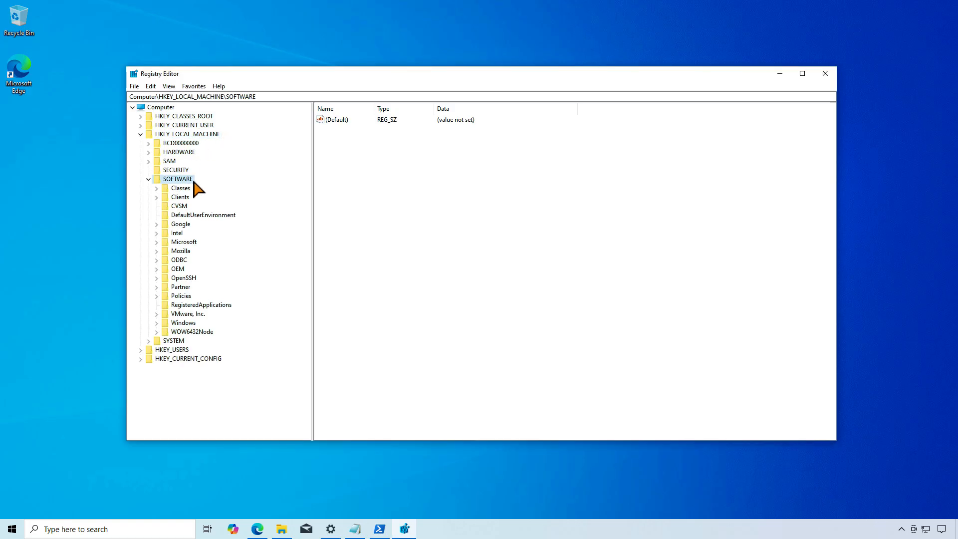
double_click(193, 241)
scroll(193, 247, "down", 10)
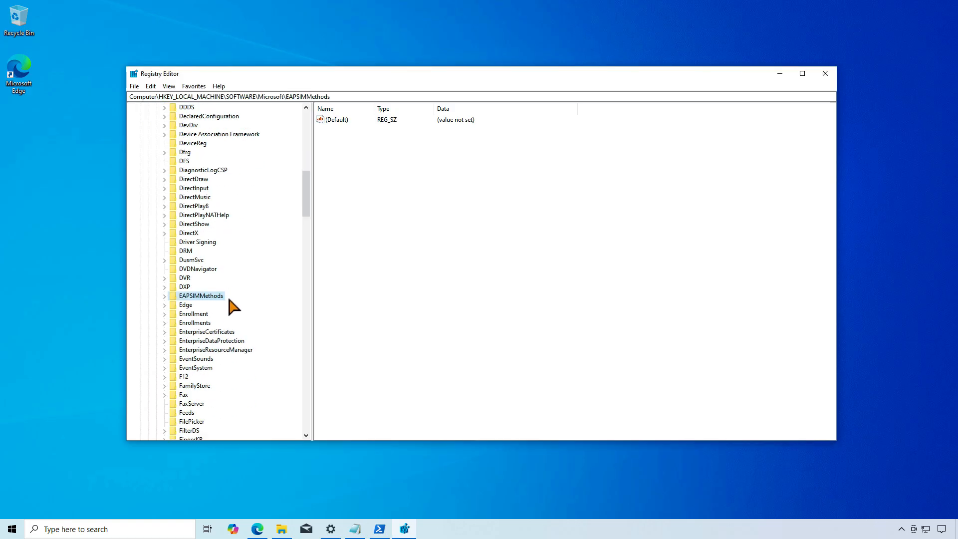
double_click(211, 327)
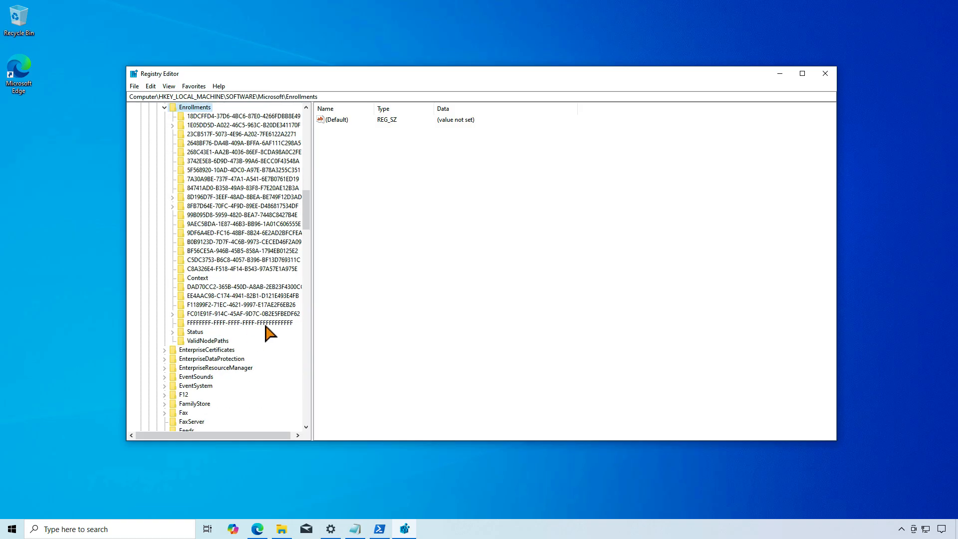
left_click(263, 322)
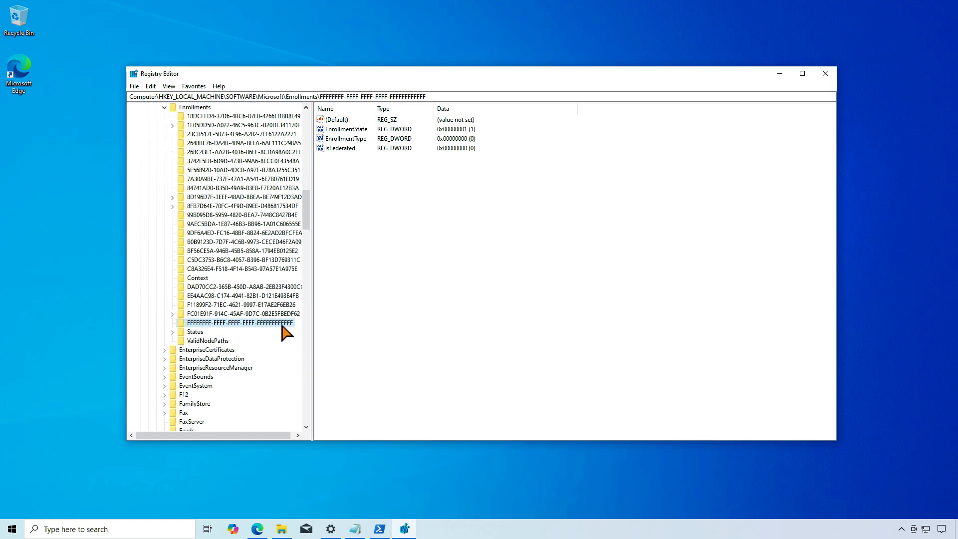
- Export the selected FFFFFFFF enrollment key to the Desktop as a registration file named edge
right_click(281, 319)
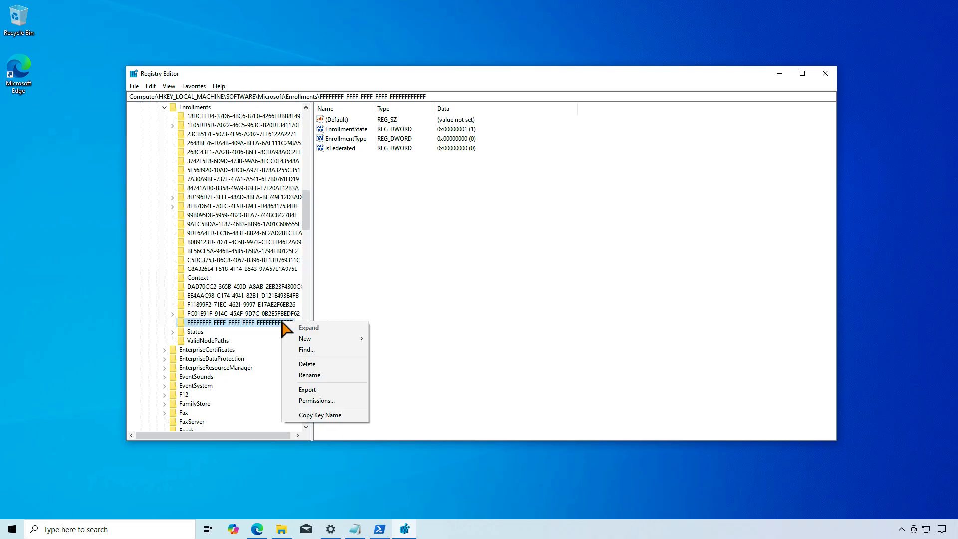
left_click(323, 389)
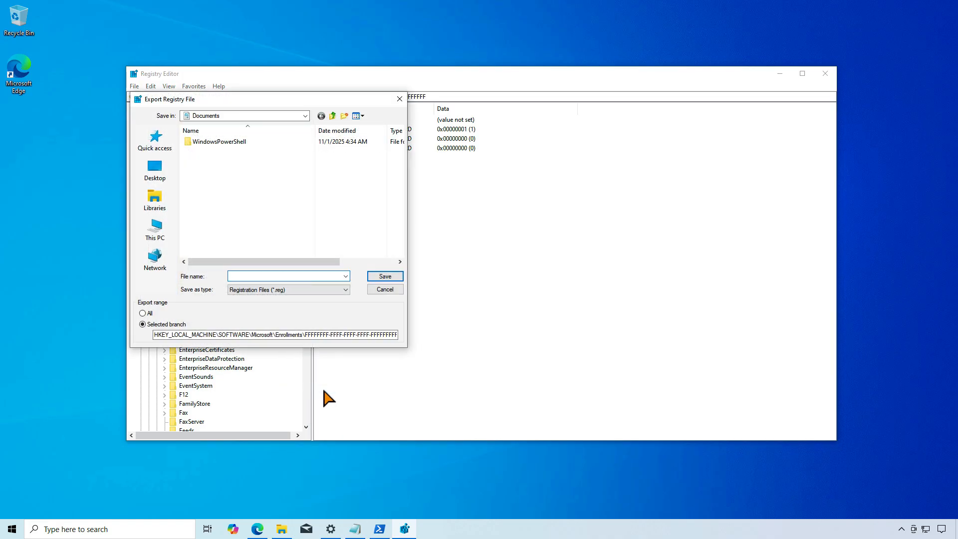
left_click(155, 170)
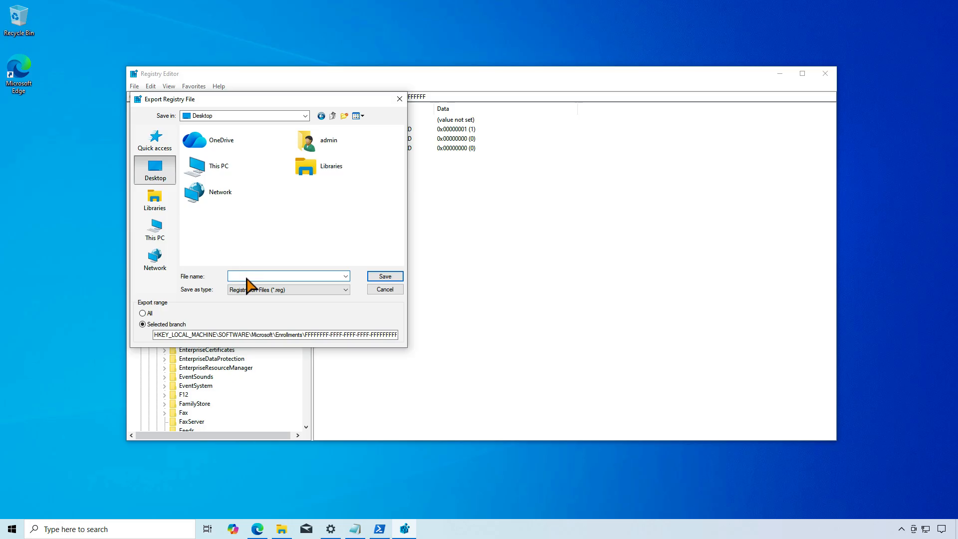
type("edge")
left_click(393, 276)
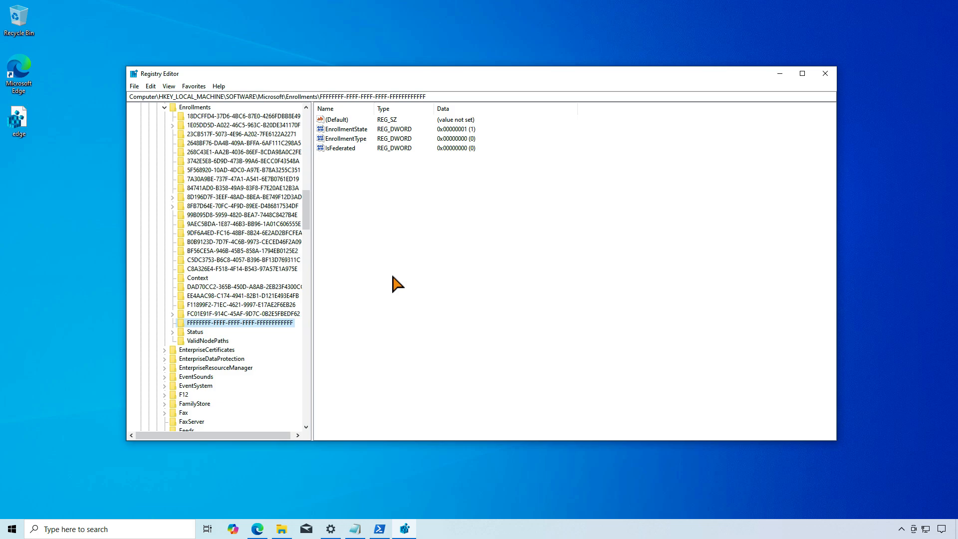
- Permanently delete the FFFFFFFF-FFFF-FFFF-FFFF-FFFFFFFFFFFF key from Enrollments
right_click(270, 323)
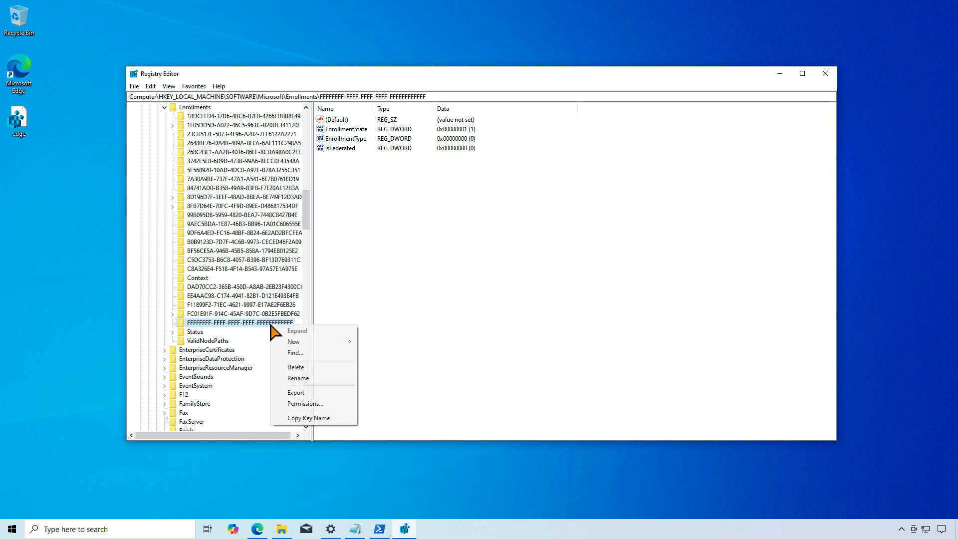
left_click(312, 367)
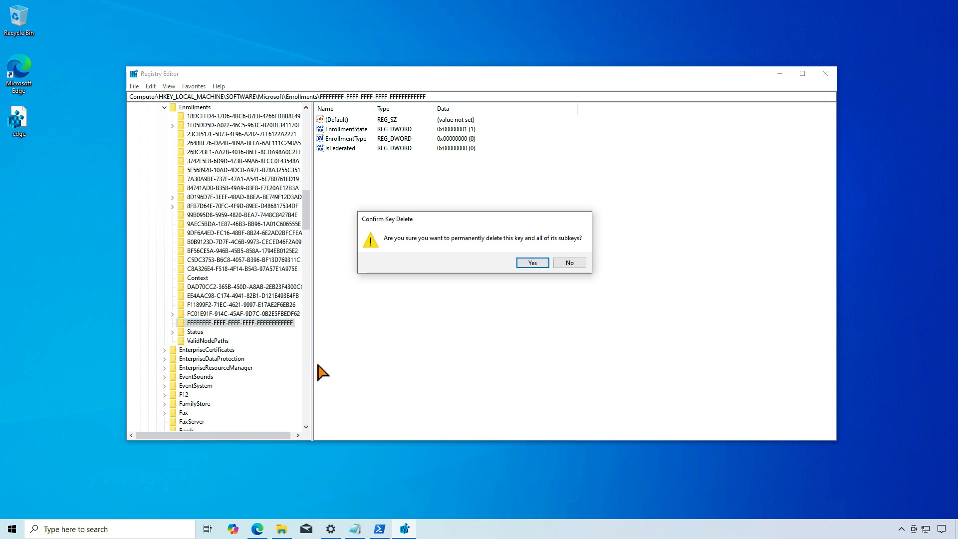
left_click(543, 264)
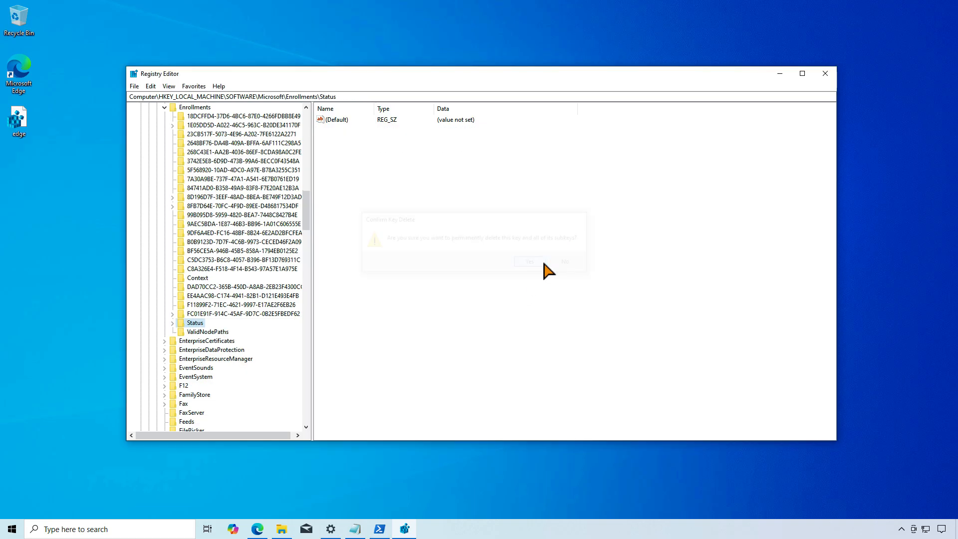
- Switch to the Windows Update page in Settings and check for updates
left_click(780, 73)
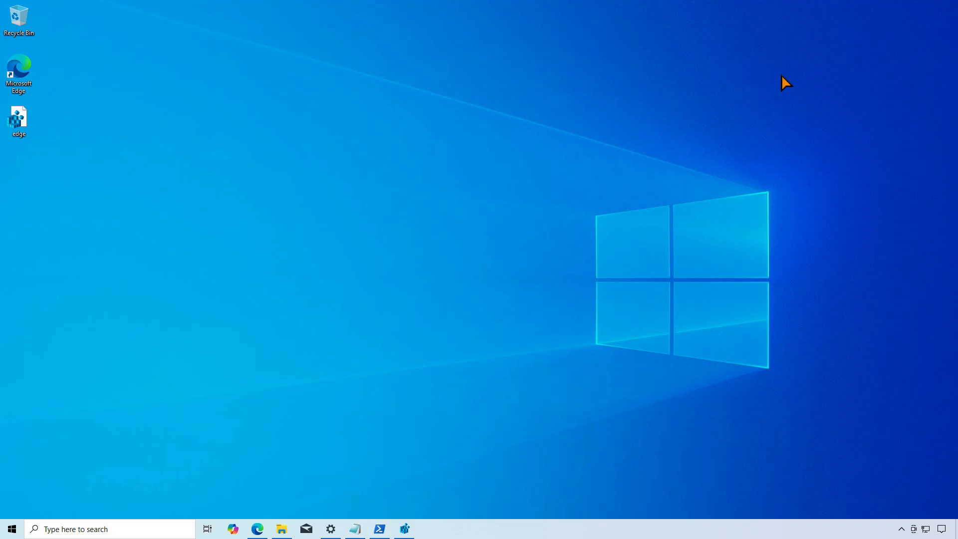
left_click(335, 528)
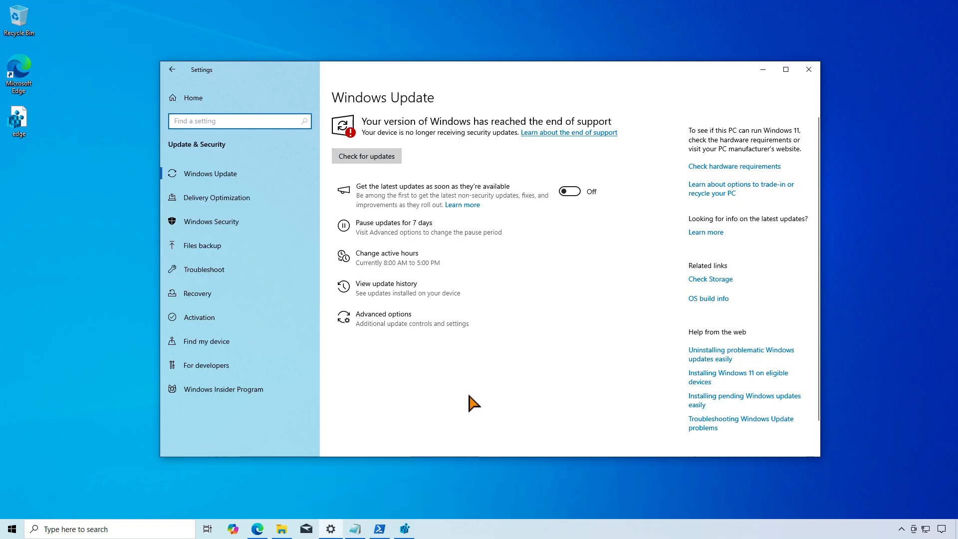
left_click(395, 156)
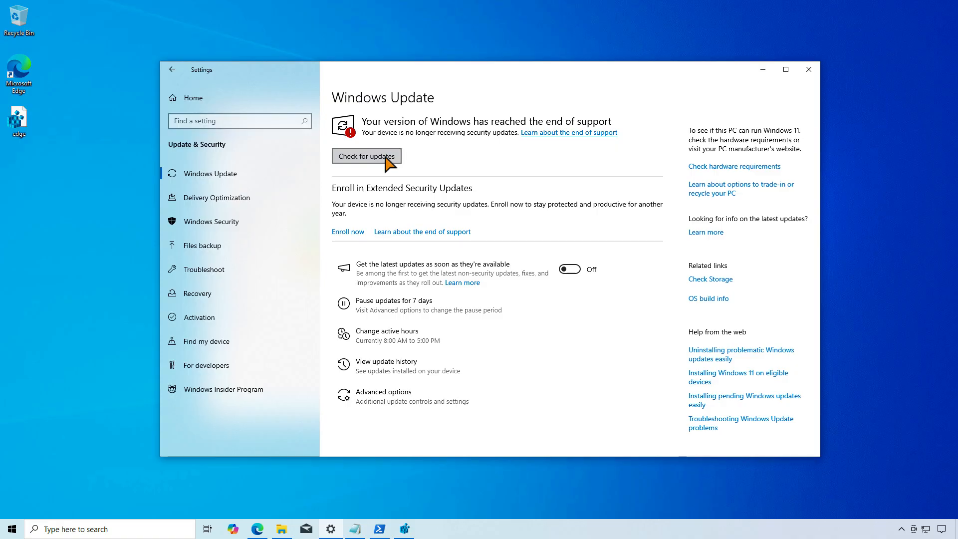
- Launch ms-settings:windowsupdate-esu from File Explorer and proceed past the introduction of the Extended Security Updates enrollment
left_click(281, 529)
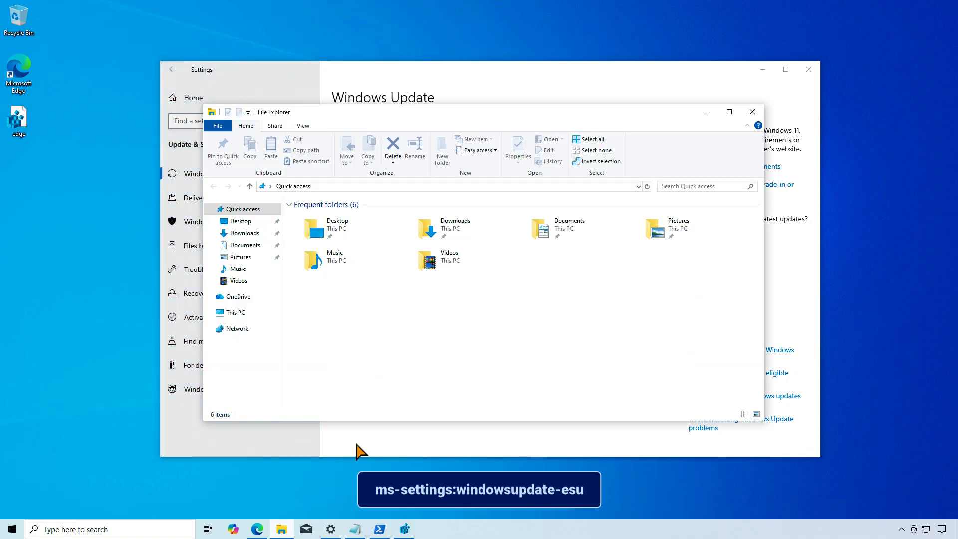
left_click(480, 185)
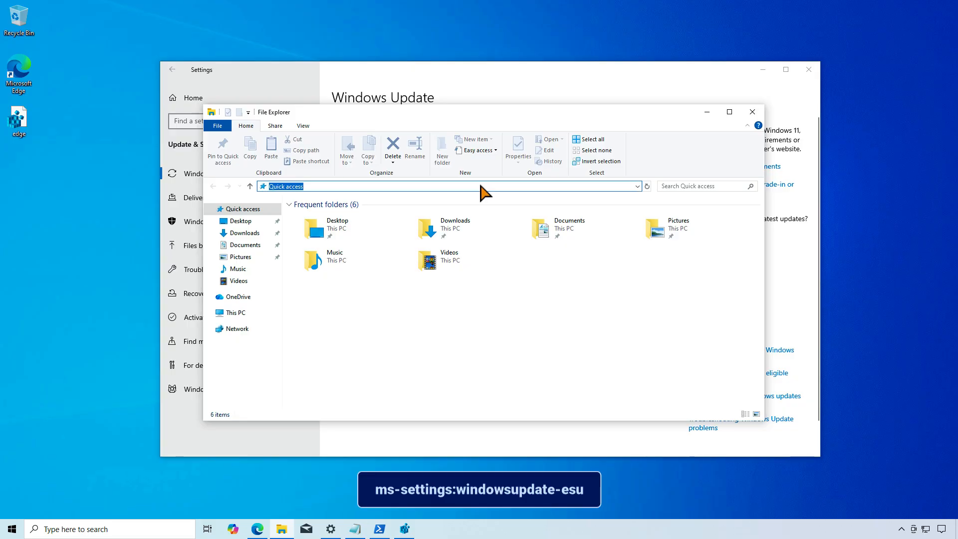
key("ctrl+v")
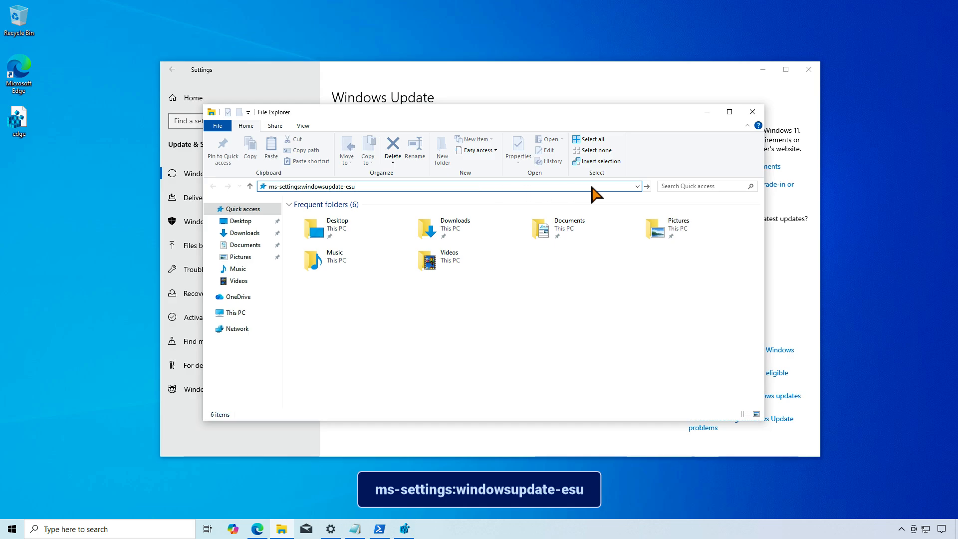
left_click(647, 184)
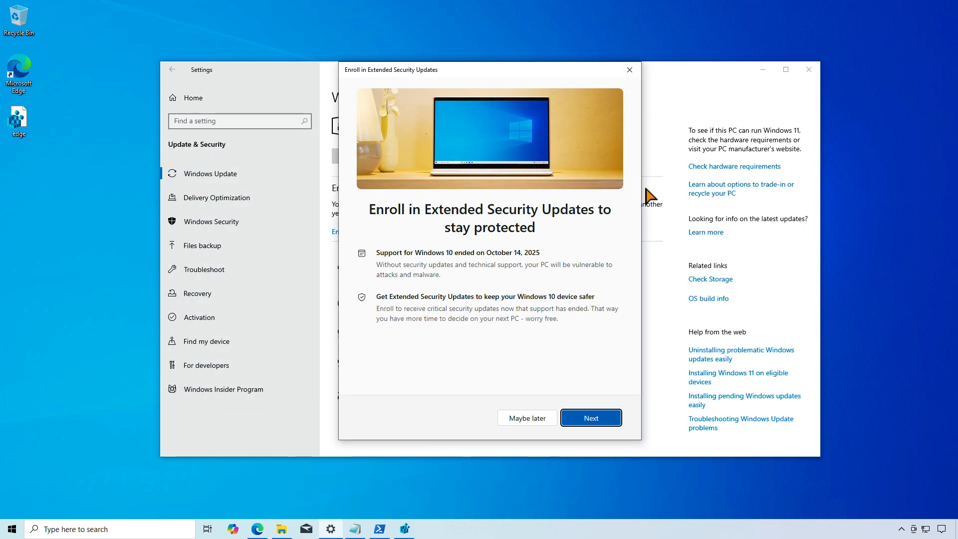
left_click(598, 415)
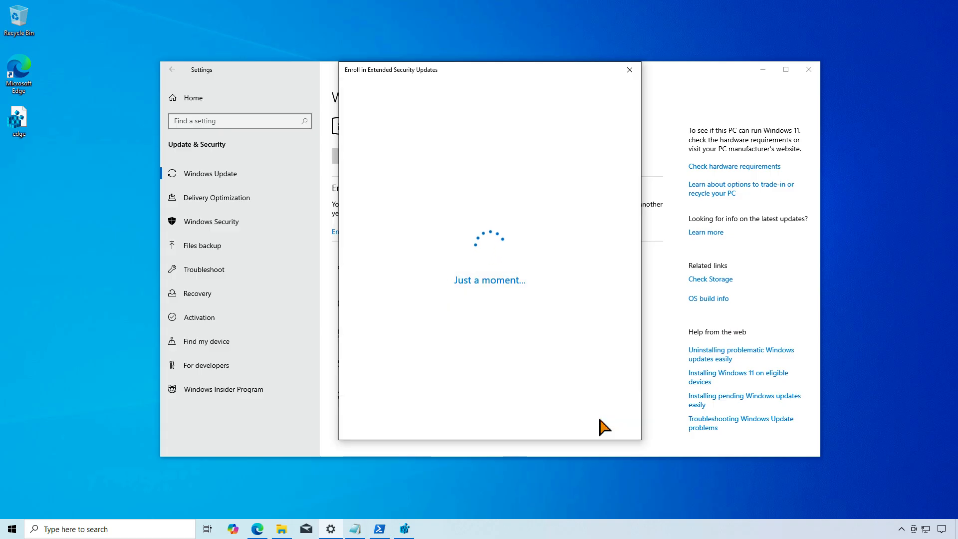
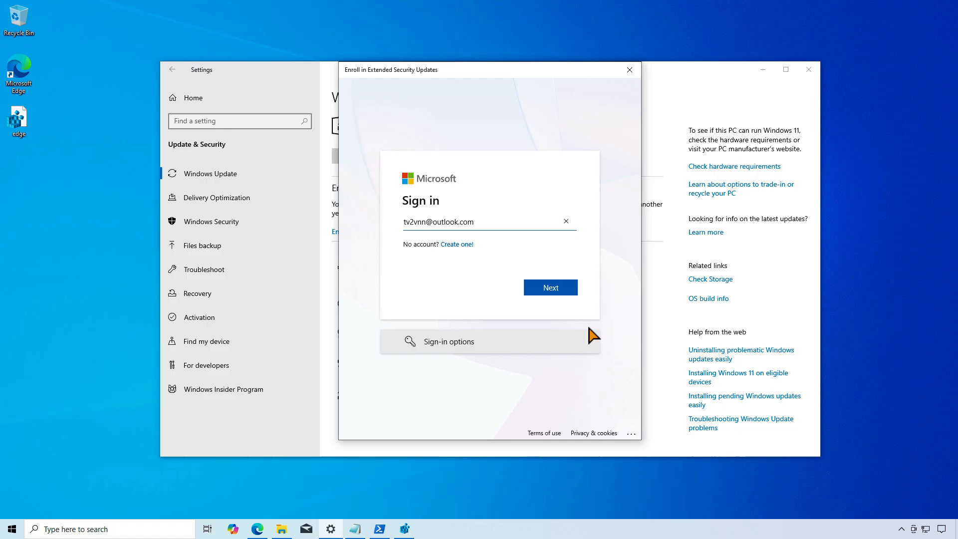
- Sign in with the Microsoft account e-mail, then add this device to Extended Security Updates and finish the enrollment
left_click(572, 287)
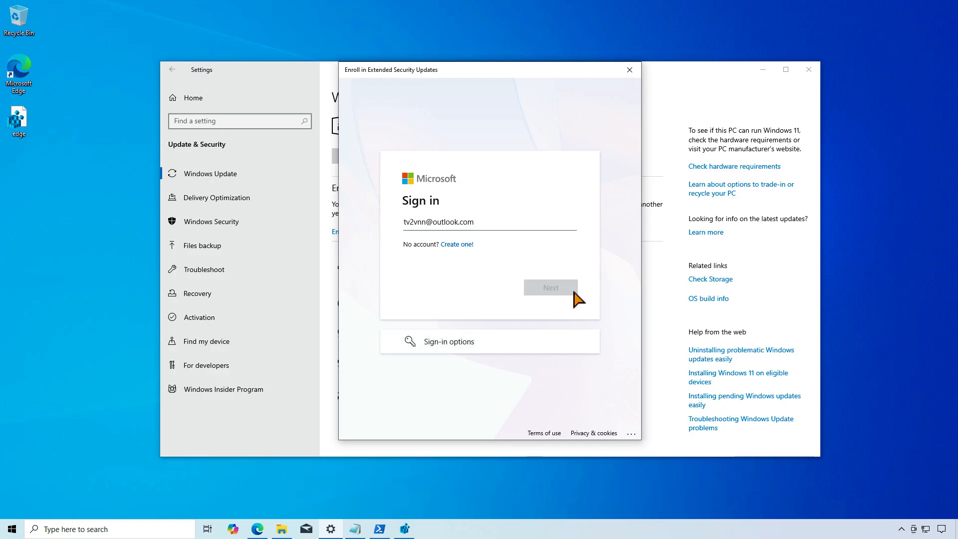
left_click(574, 269)
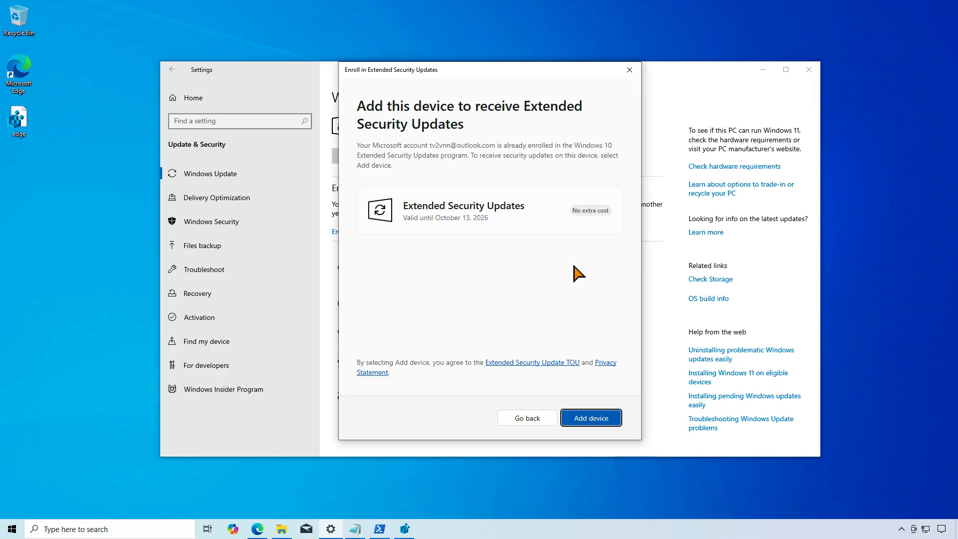
left_click(601, 419)
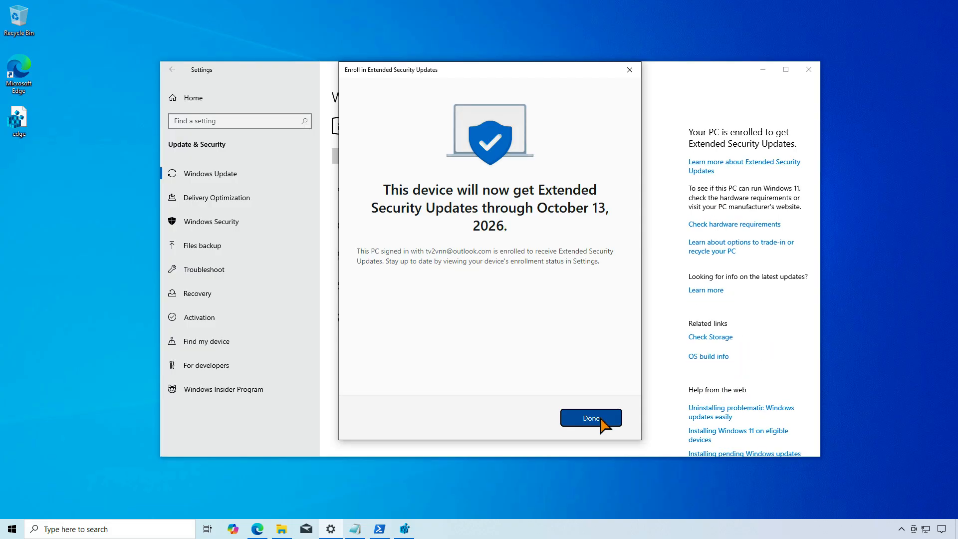
left_click(600, 419)
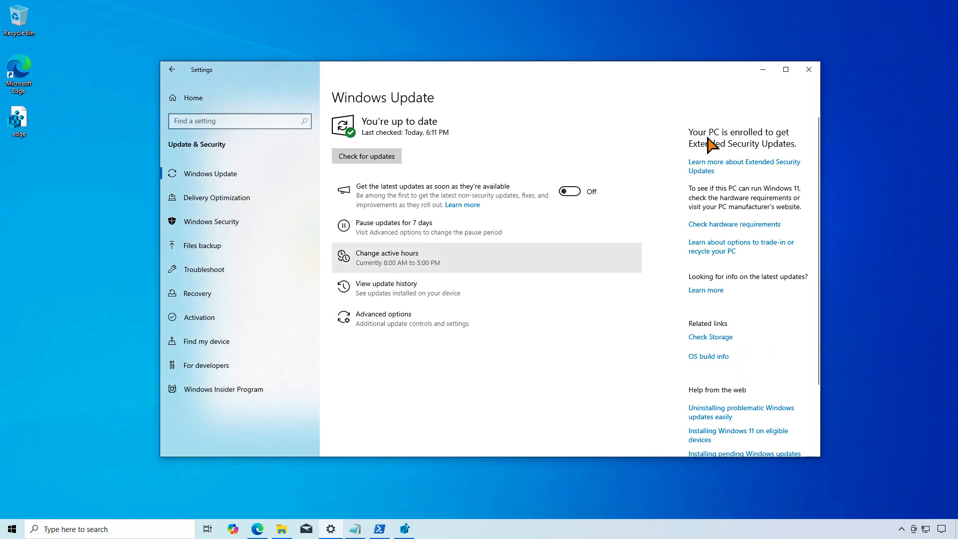
- Clear the Settings and File Explorer windows off the desktop and import the edge registration file back into the registry
left_click(754, 74)
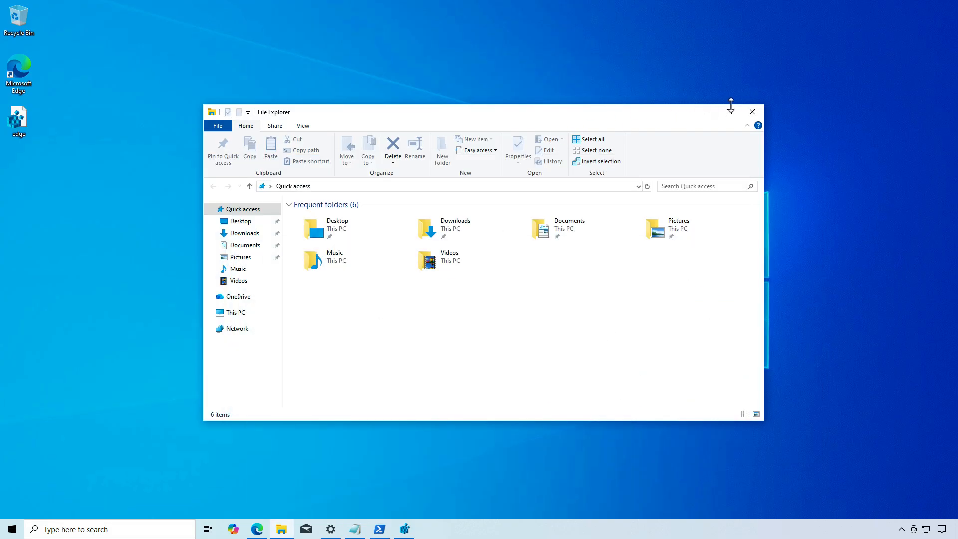
left_click(752, 112)
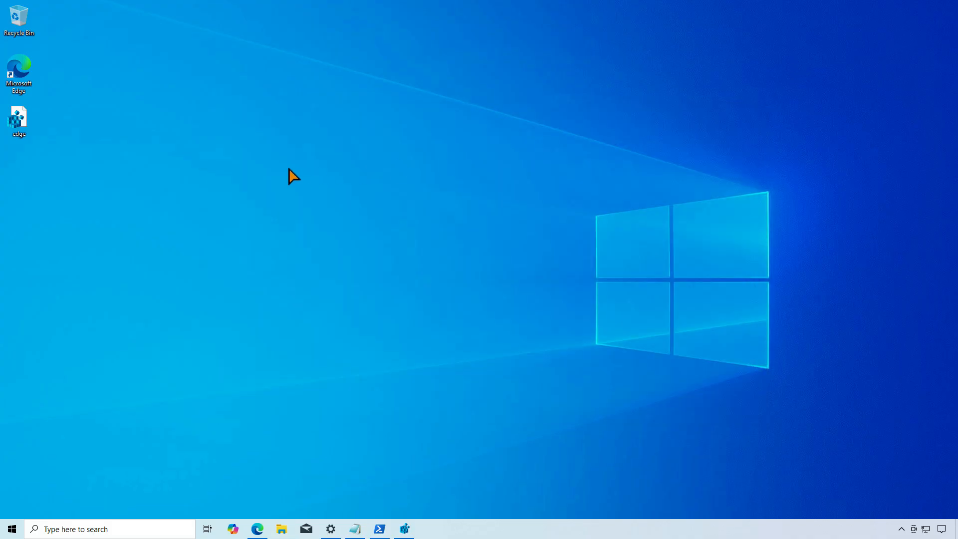
double_click(20, 125)
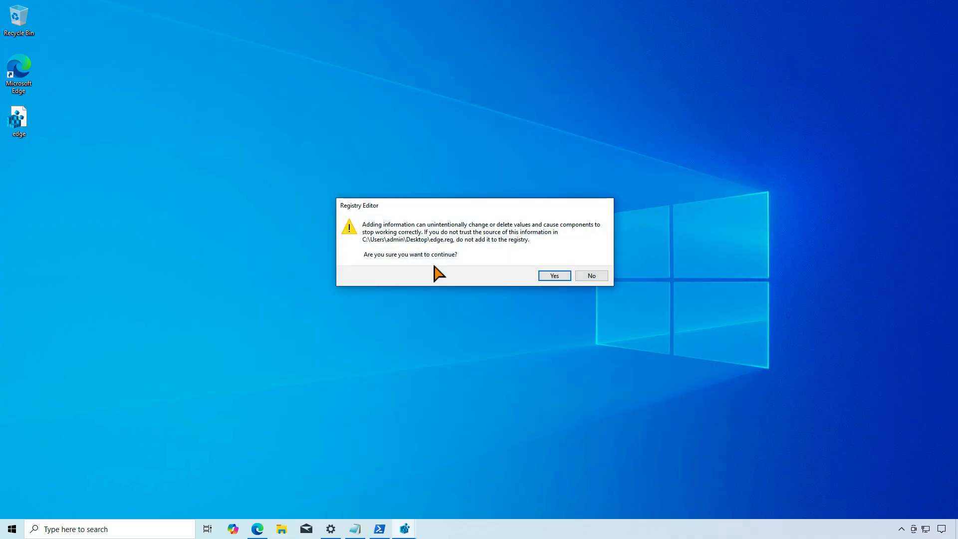
left_click(560, 277)
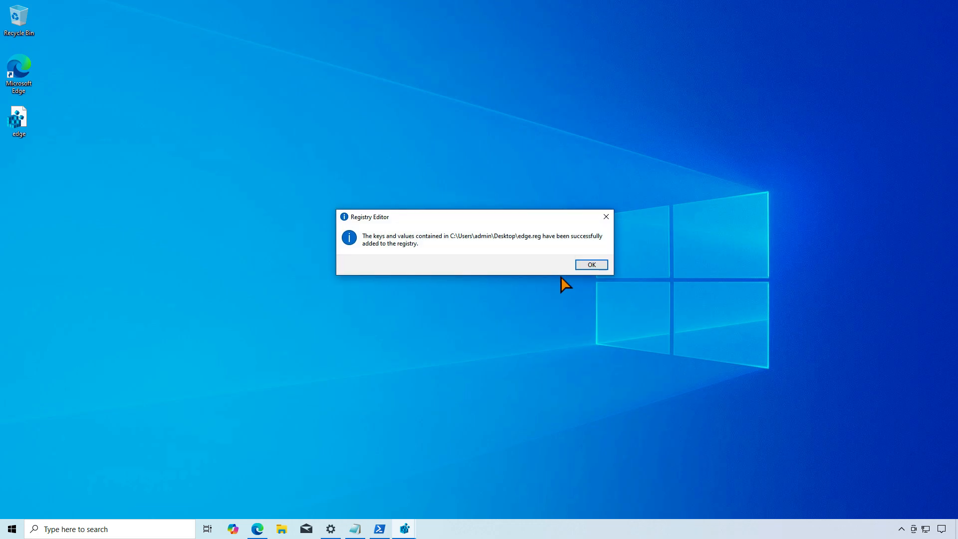
left_click(590, 265)
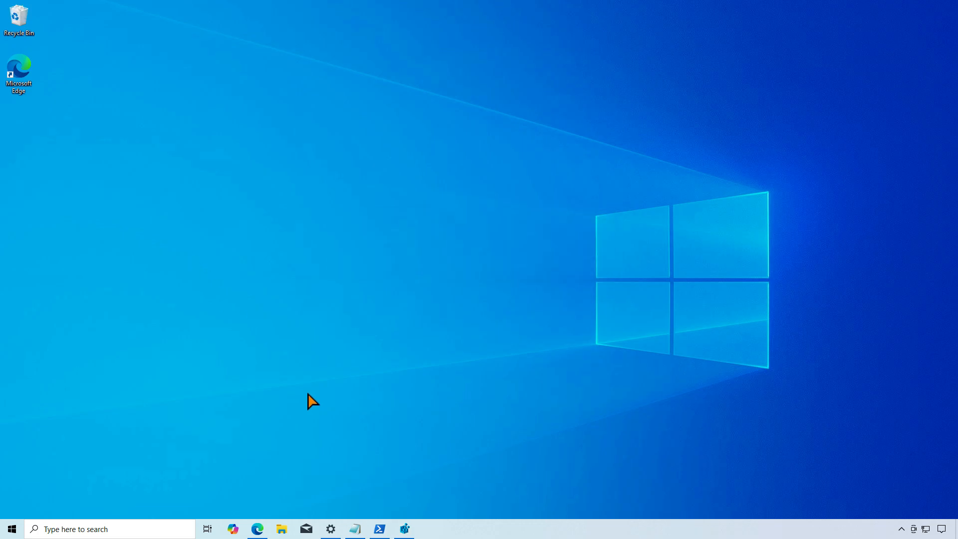
- Inspect the values of the FFFFFFFF-FFFF-FFFF-FFFF-FFFFFFFFFFFF key under Enrollments in Registry Editor, and close the editor
left_click(404, 529)
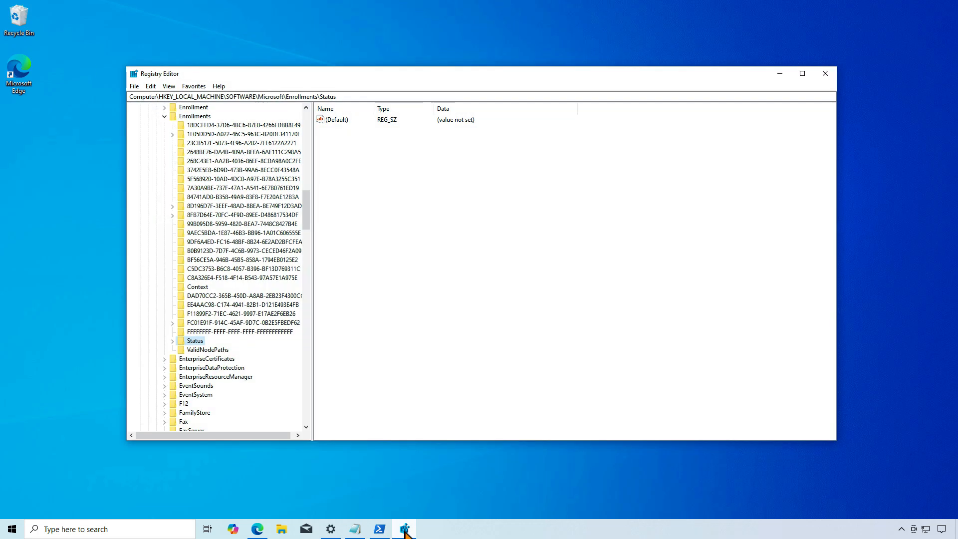
left_click(270, 331)
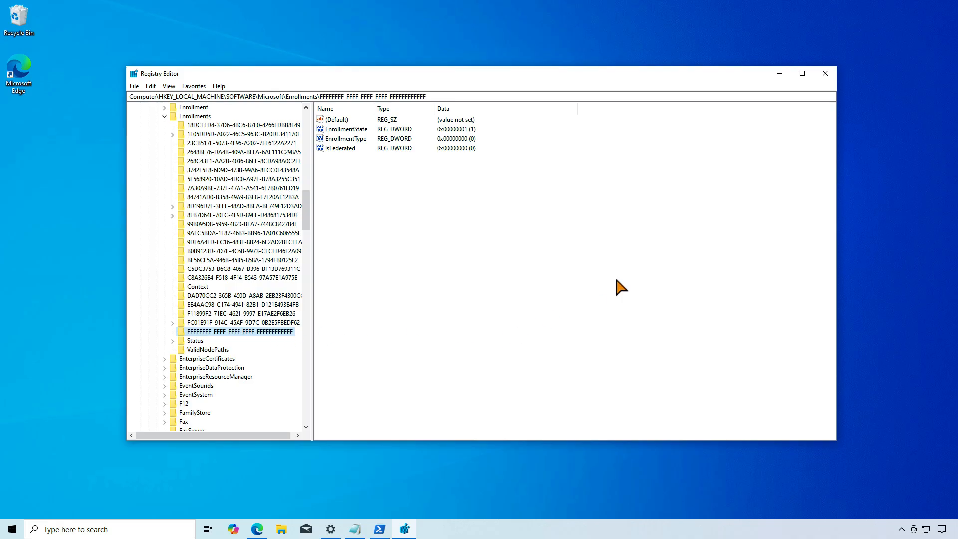
left_click(825, 74)
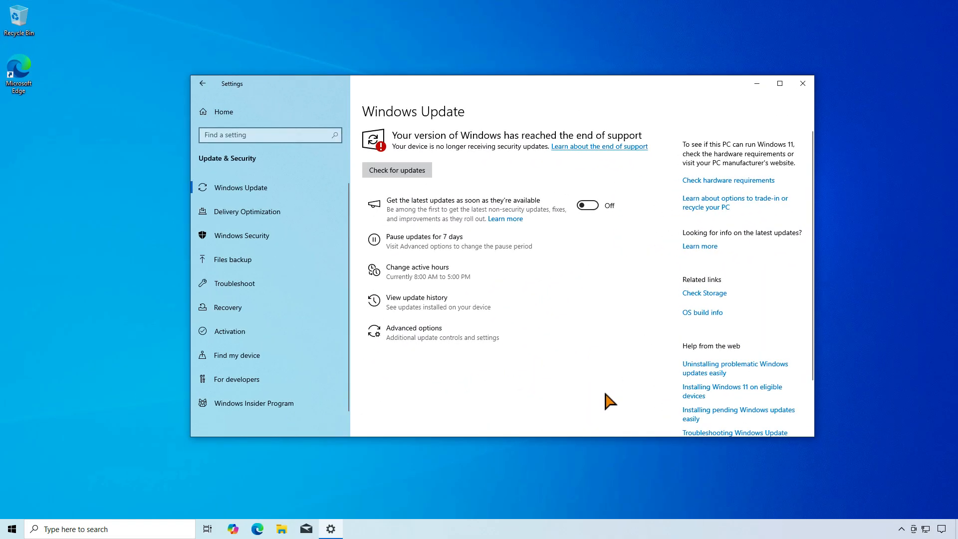
- Turn on Find my device in Settings by enabling periodic saving of the device's location
left_click(297, 352)
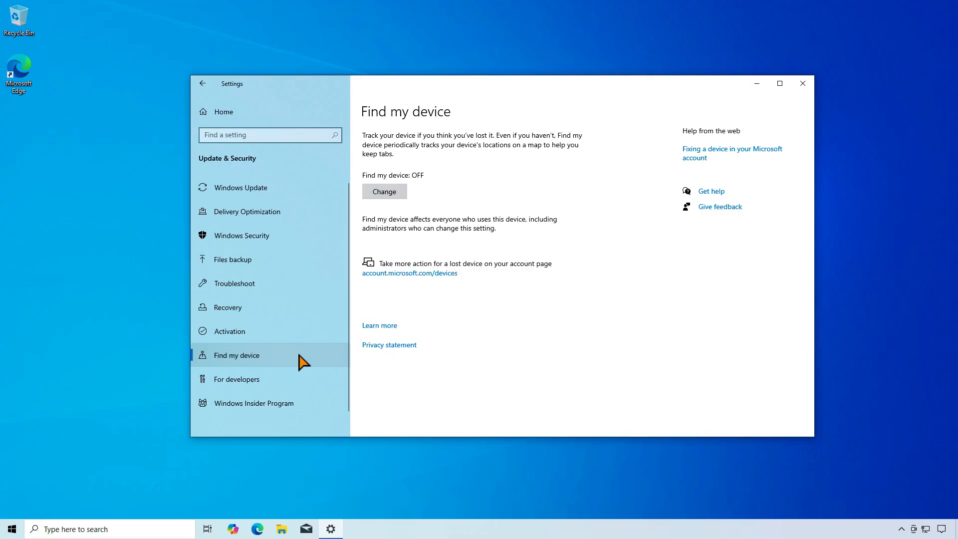
left_click(397, 191)
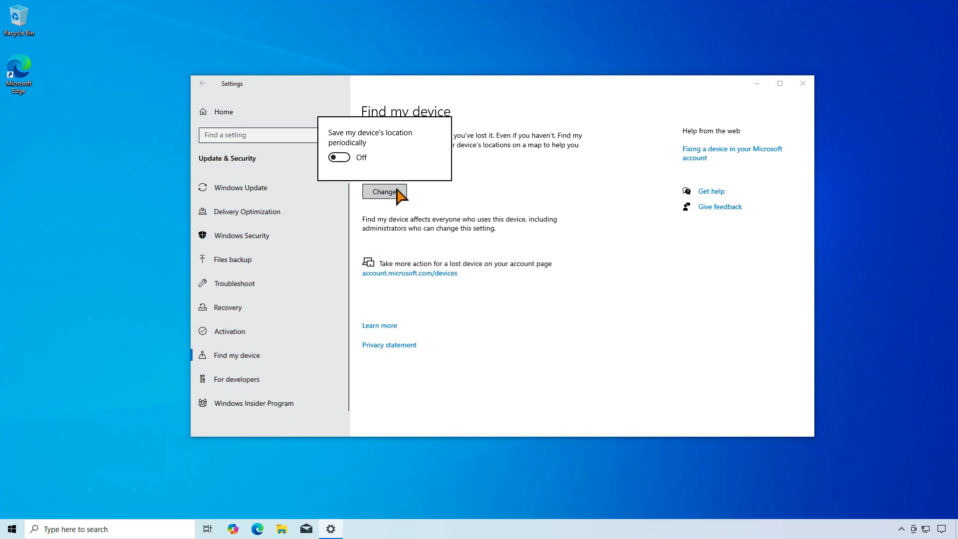
left_click(346, 156)
left_click(498, 202)
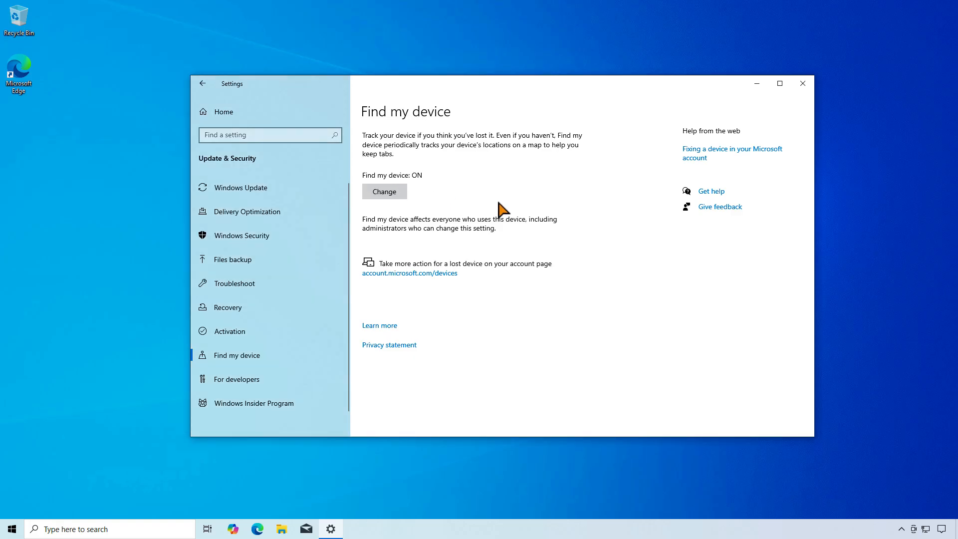
- Start Extended Security Updates enrollment from the Windows Update page, add this device and finish the enrollment
left_click(307, 189)
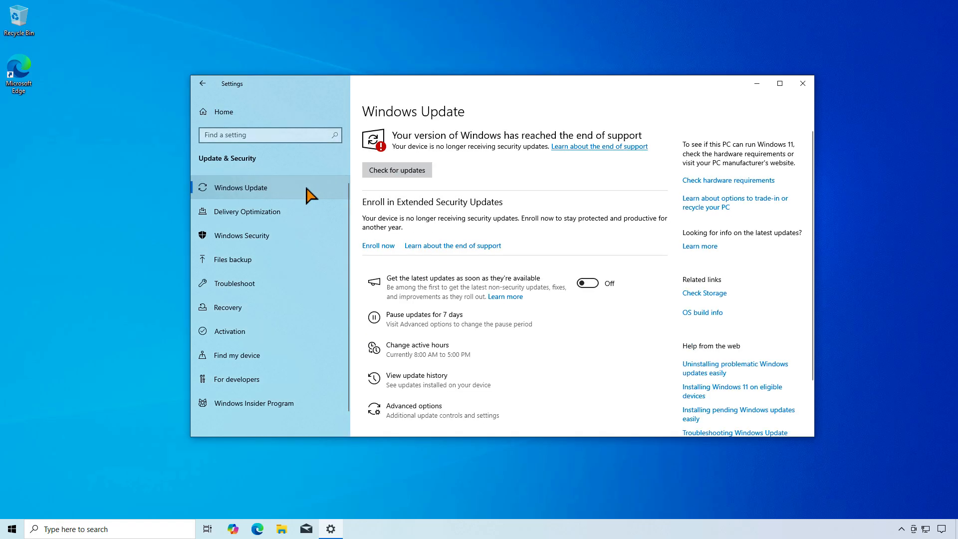
left_click(387, 246)
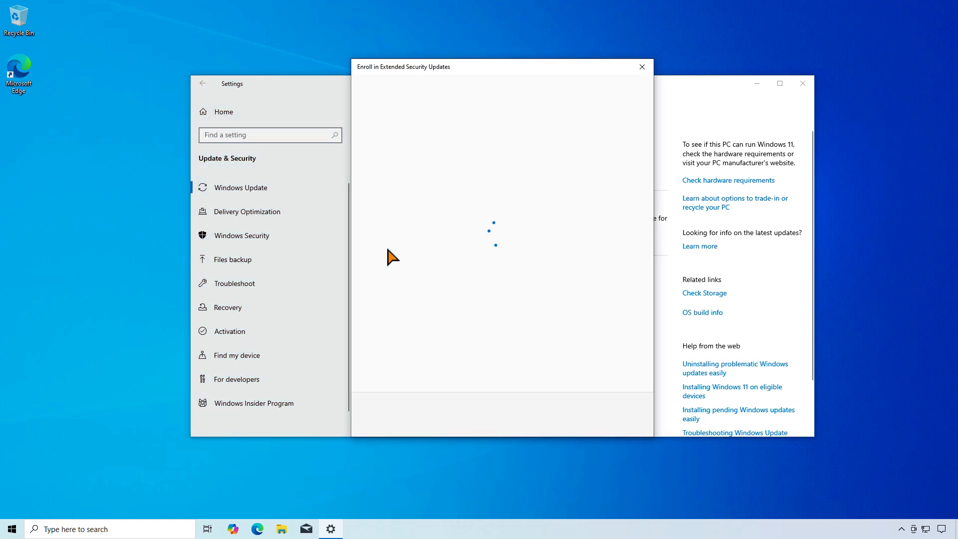
left_click(634, 414)
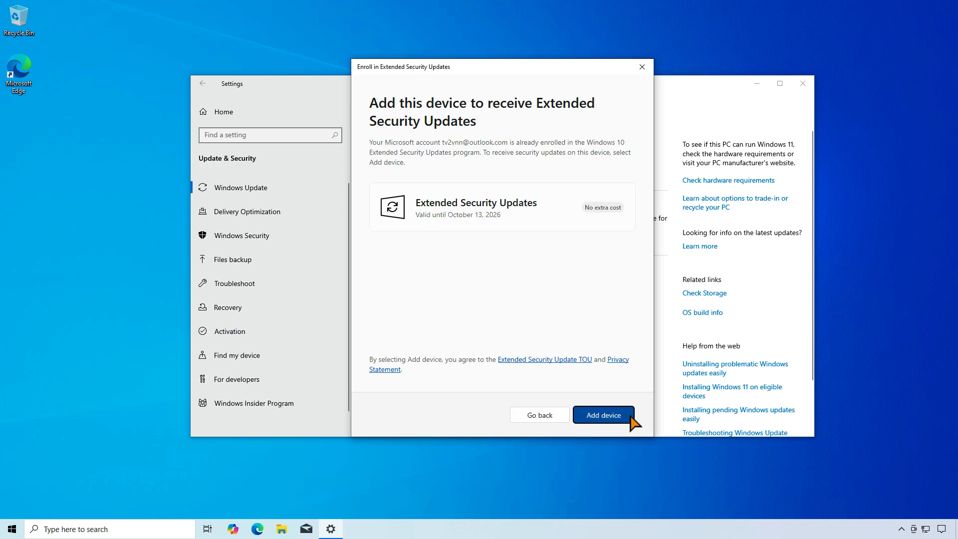
left_click(630, 417)
left_click(625, 417)
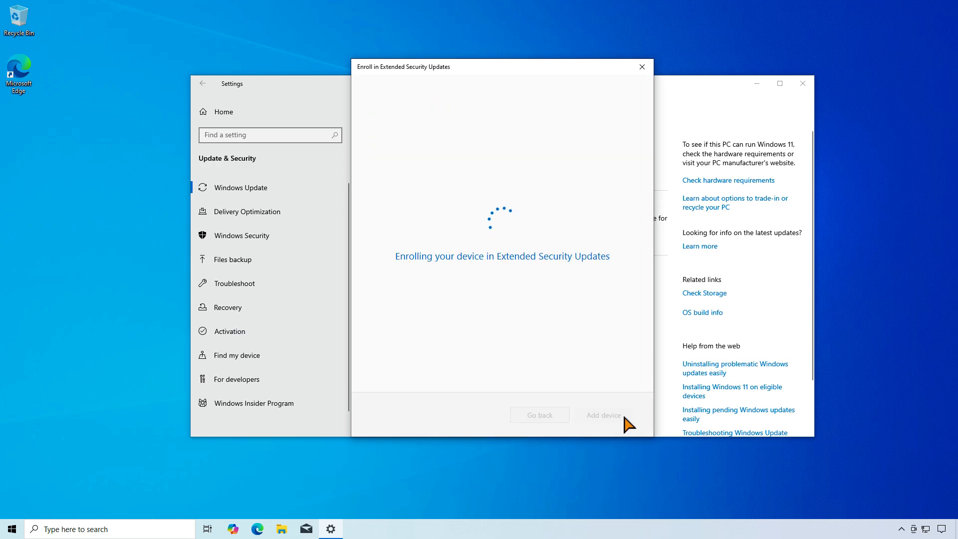
left_click(627, 421)
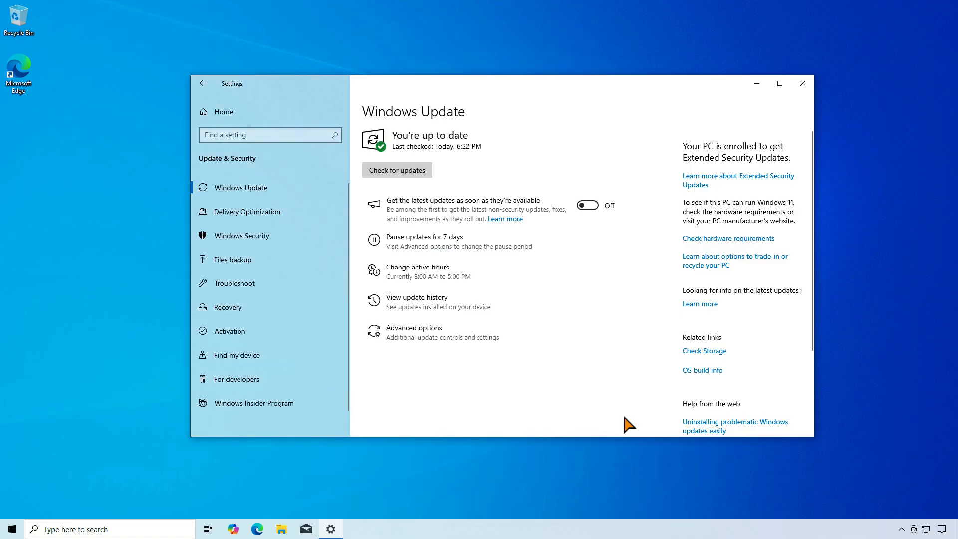